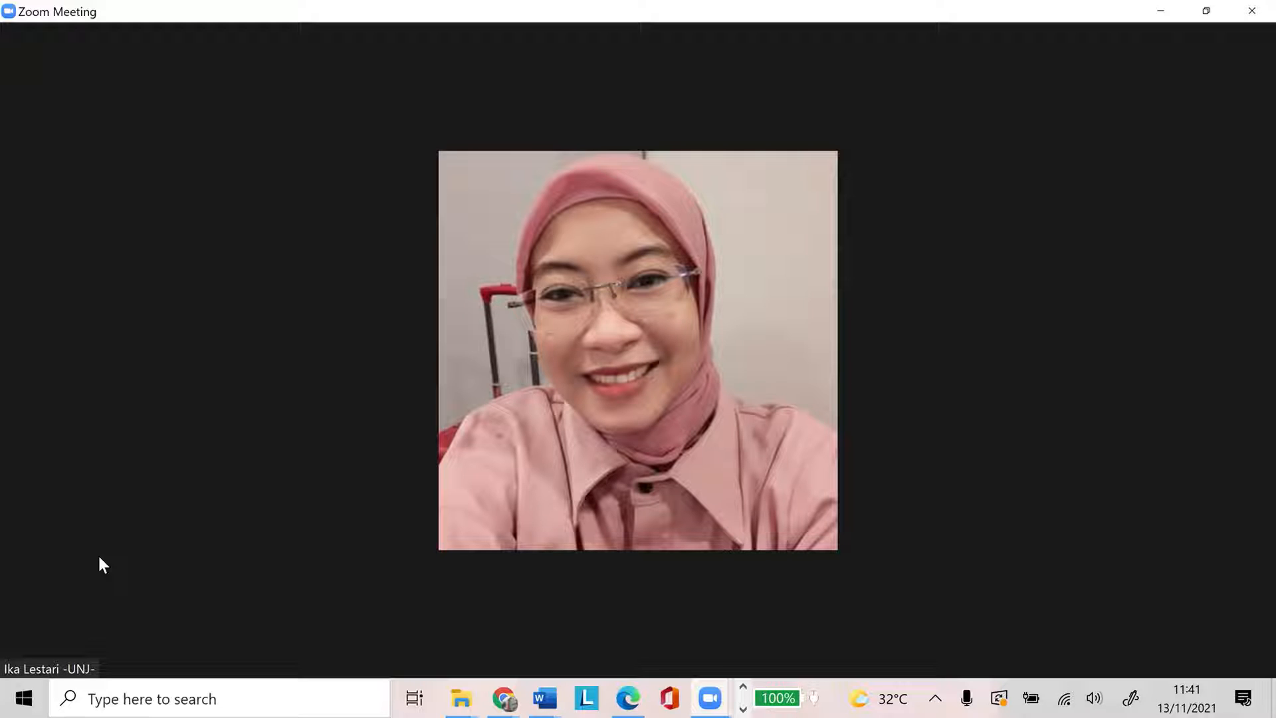
- Mute the microphone in the Zoom meeting and unmute it again
mouse_move(93, 556)
mouse_move(57, 583)
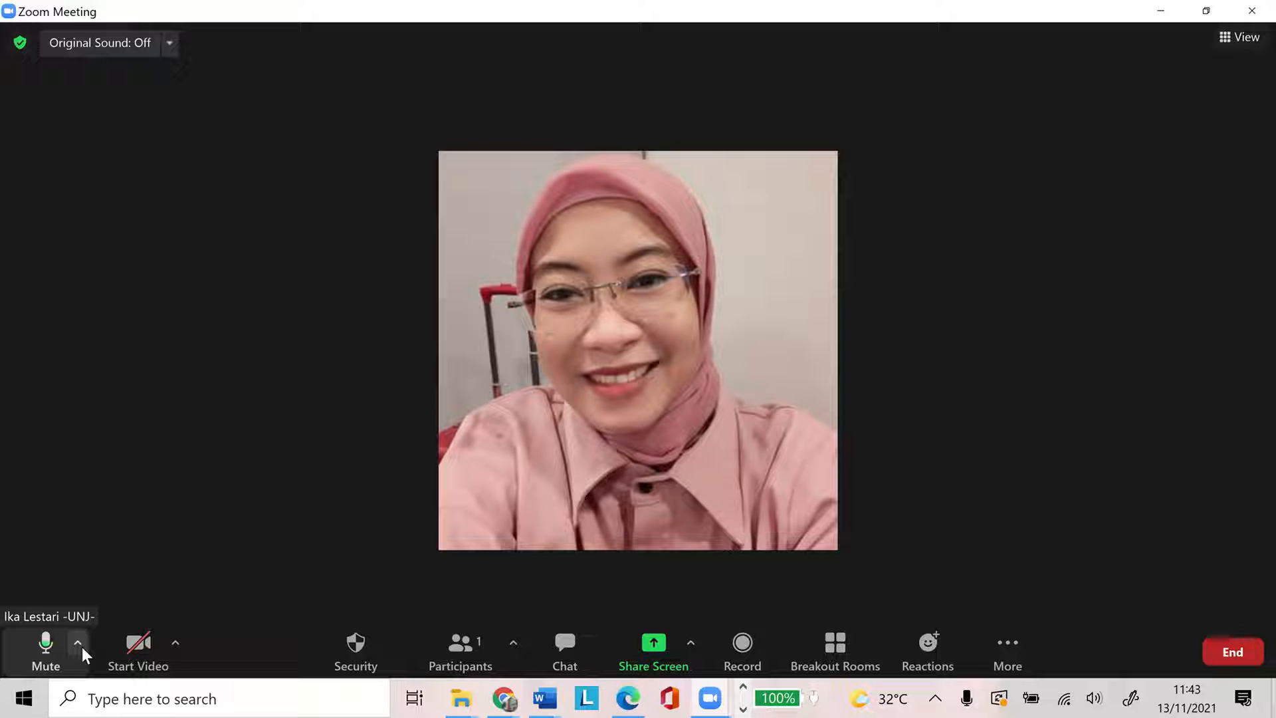
left_click(46, 647)
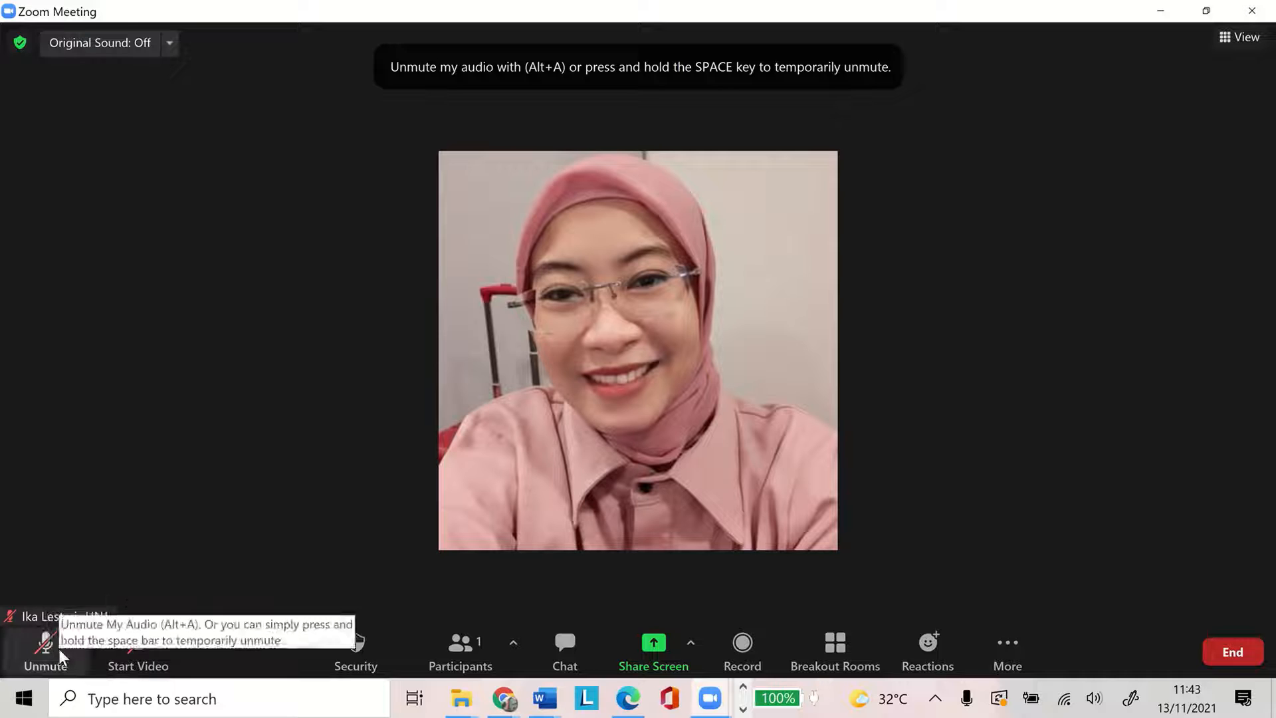
left_click(59, 649)
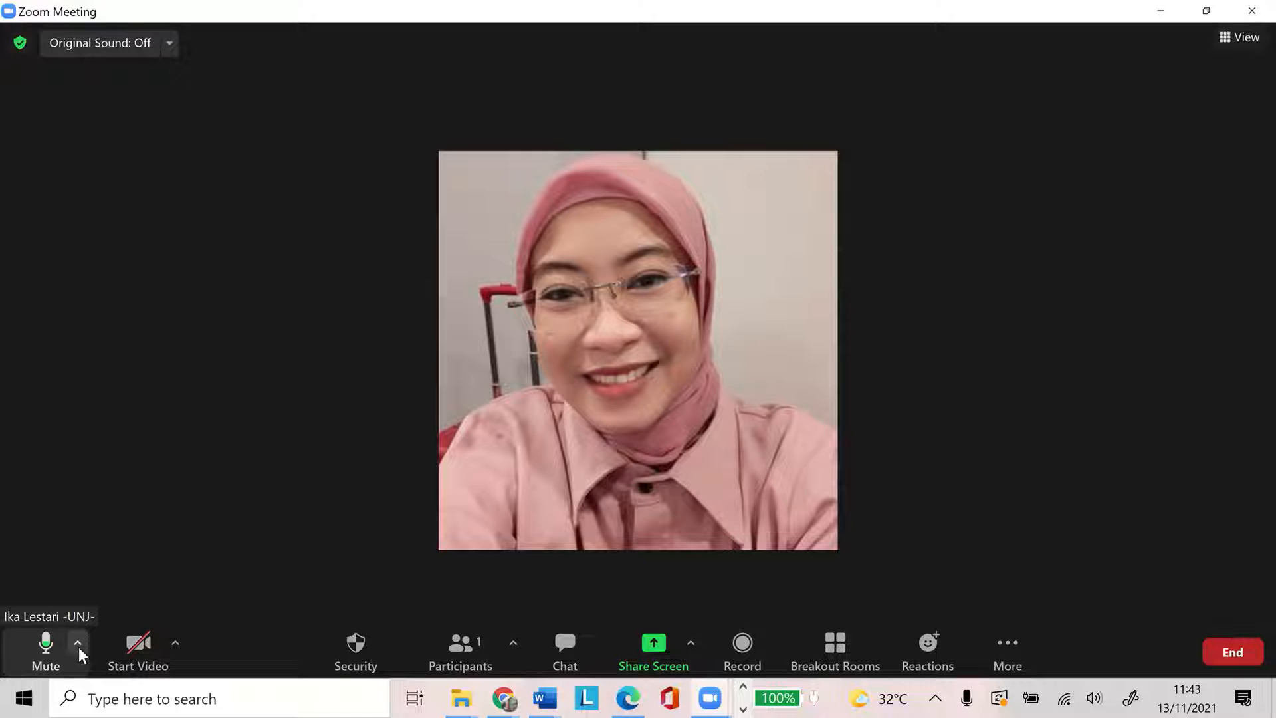
- Leave the meeting's computer audio and reconnect with computer audio
left_click(78, 643)
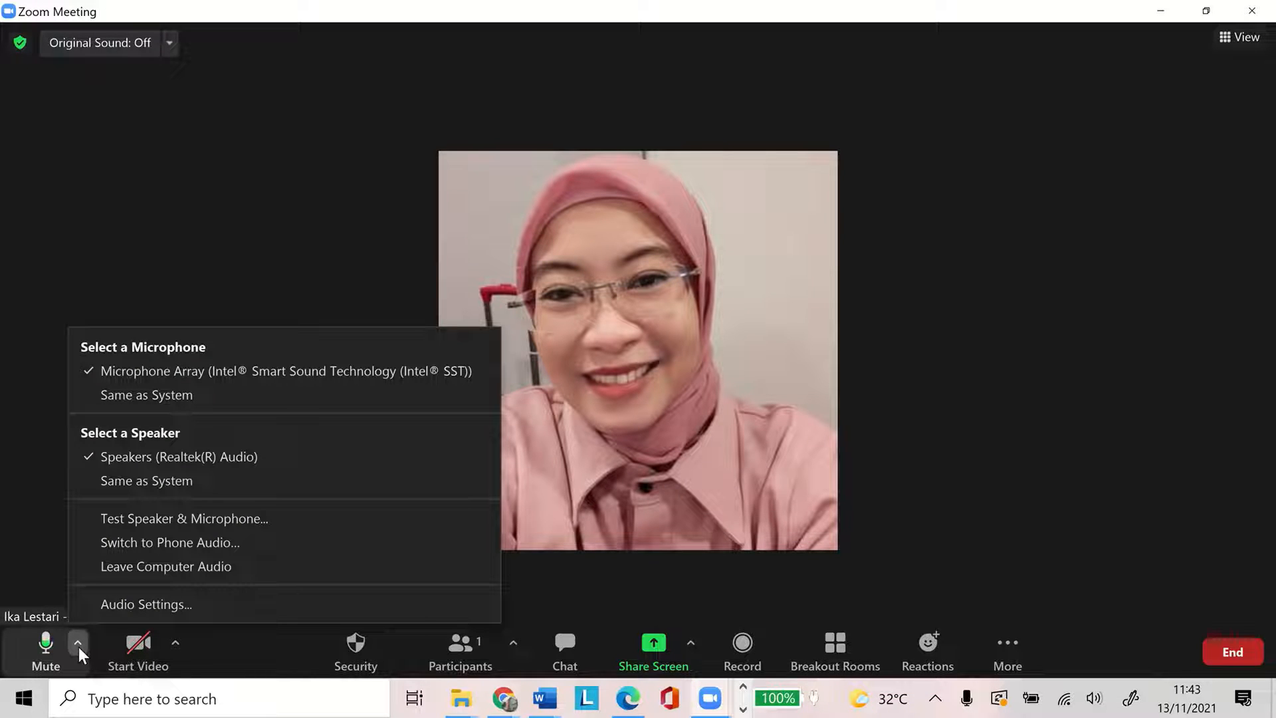
left_click(136, 564)
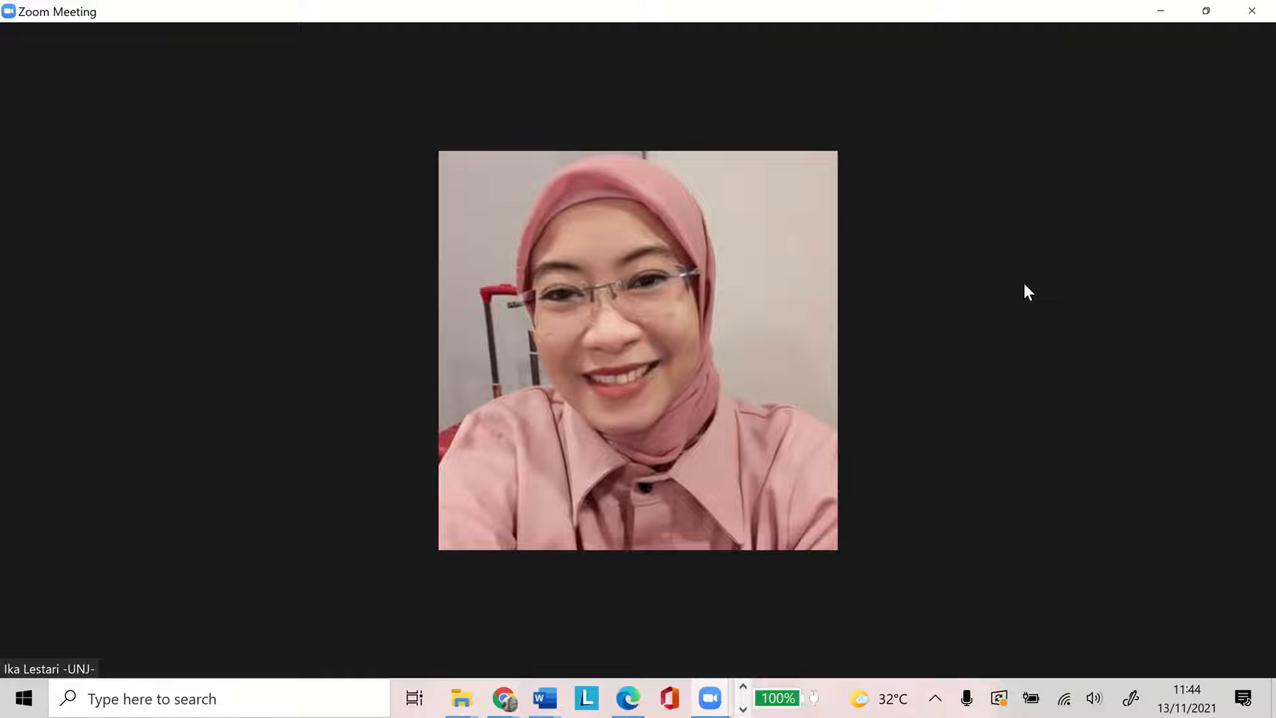
mouse_move(897, 202)
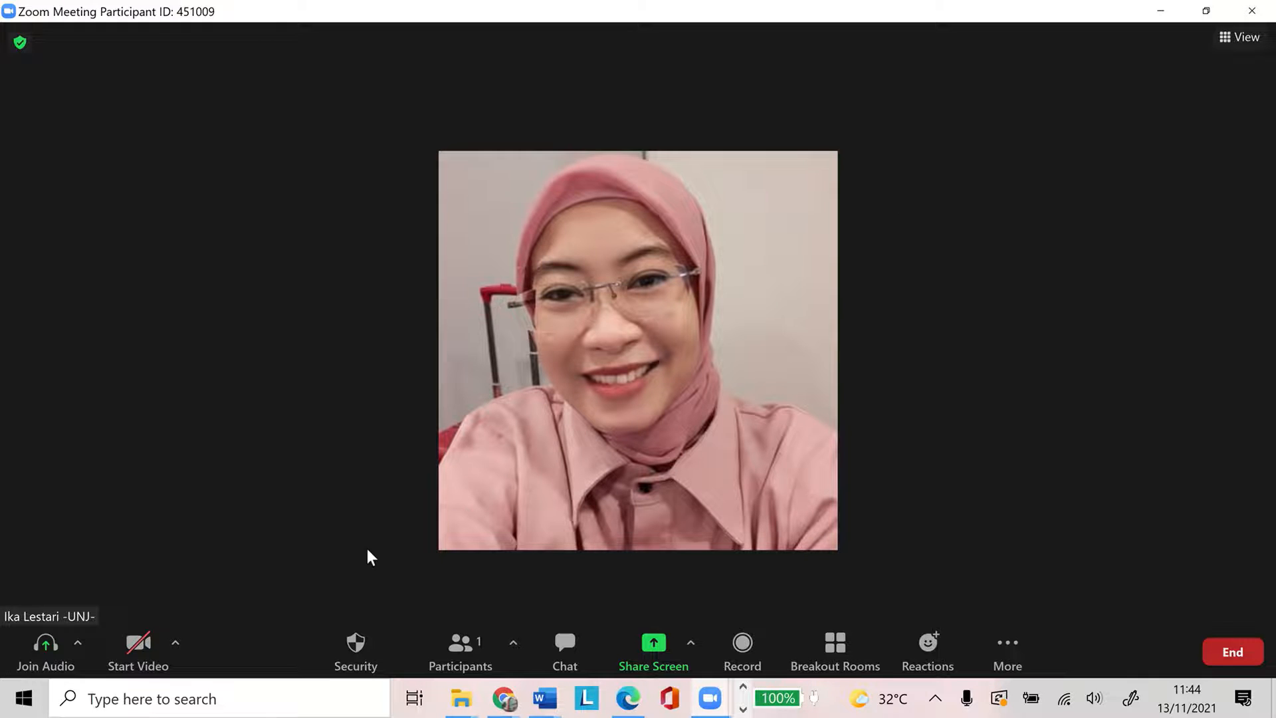
left_click(48, 655)
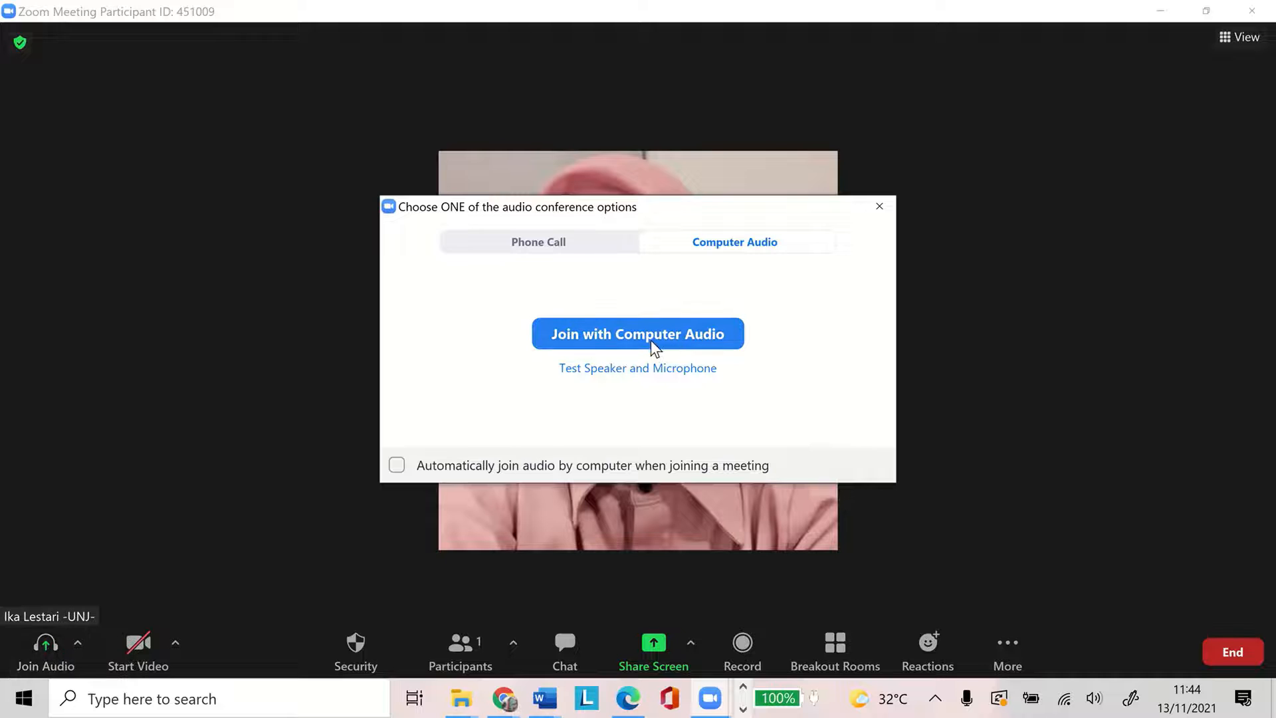
left_click(681, 339)
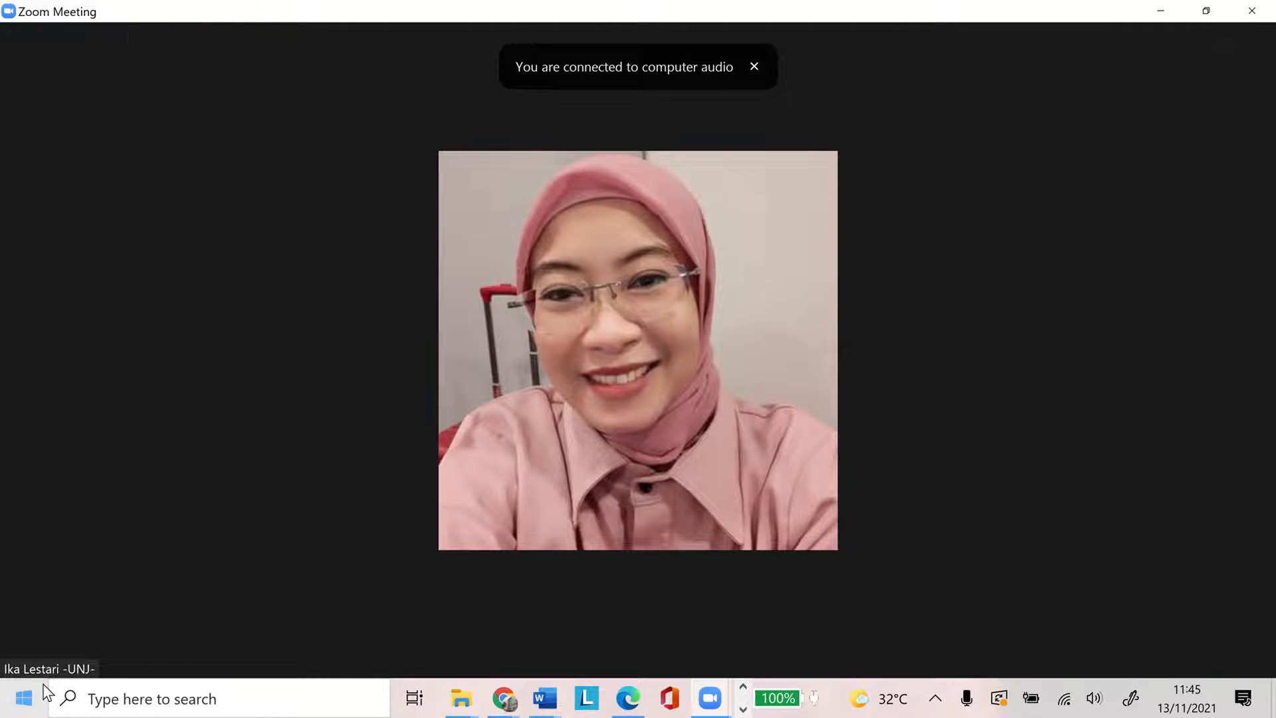
- Disconnect from the meeting's computer audio once more while staying in the meeting
mouse_move(64, 638)
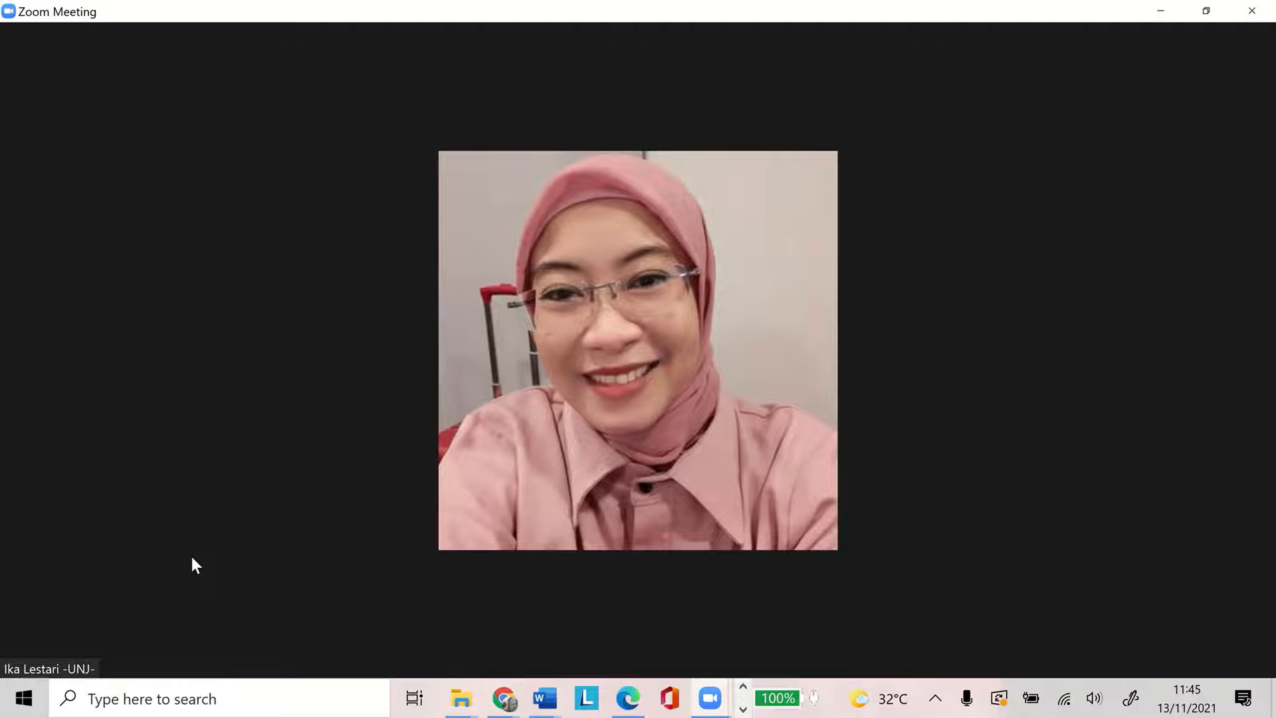
mouse_move(154, 513)
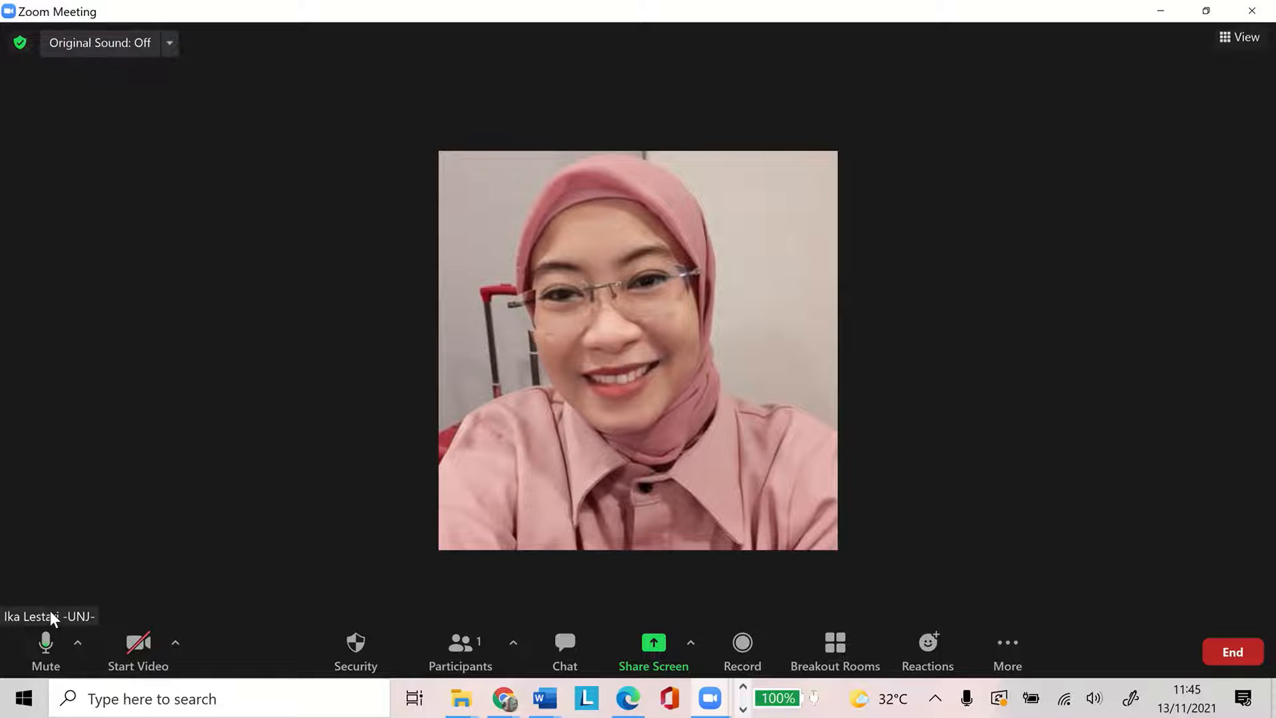
left_click(78, 647)
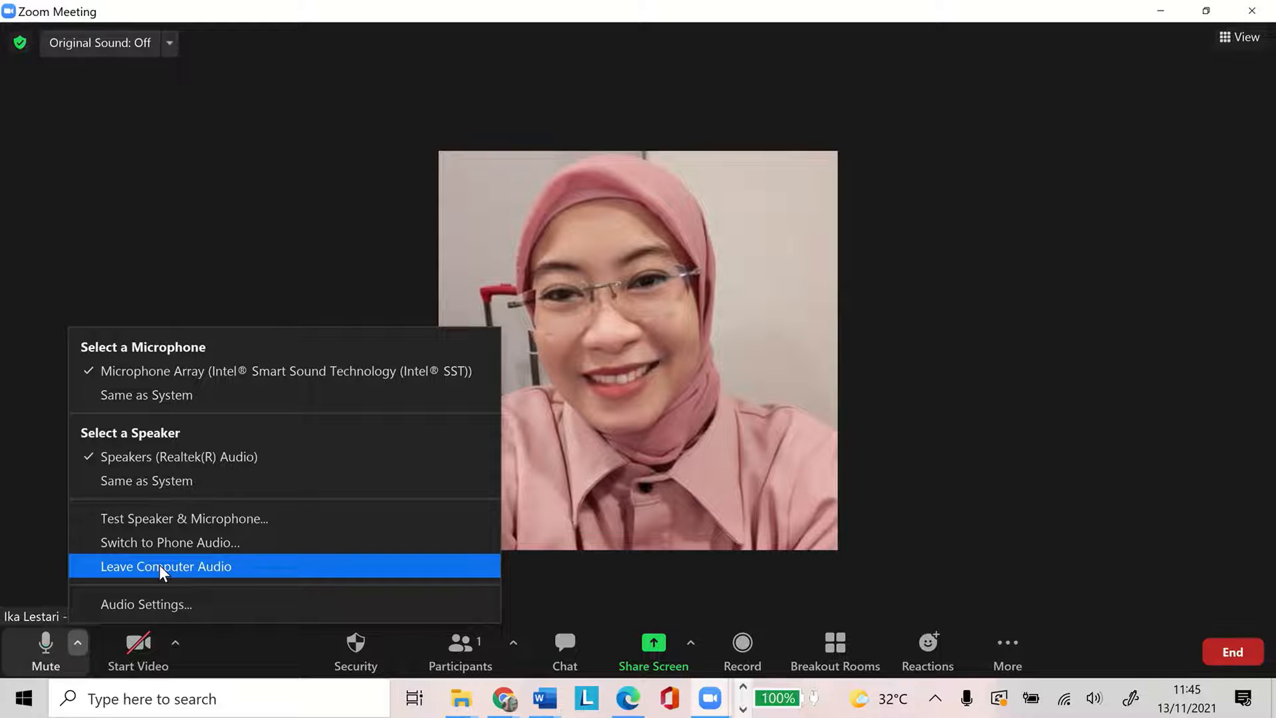
left_click(162, 570)
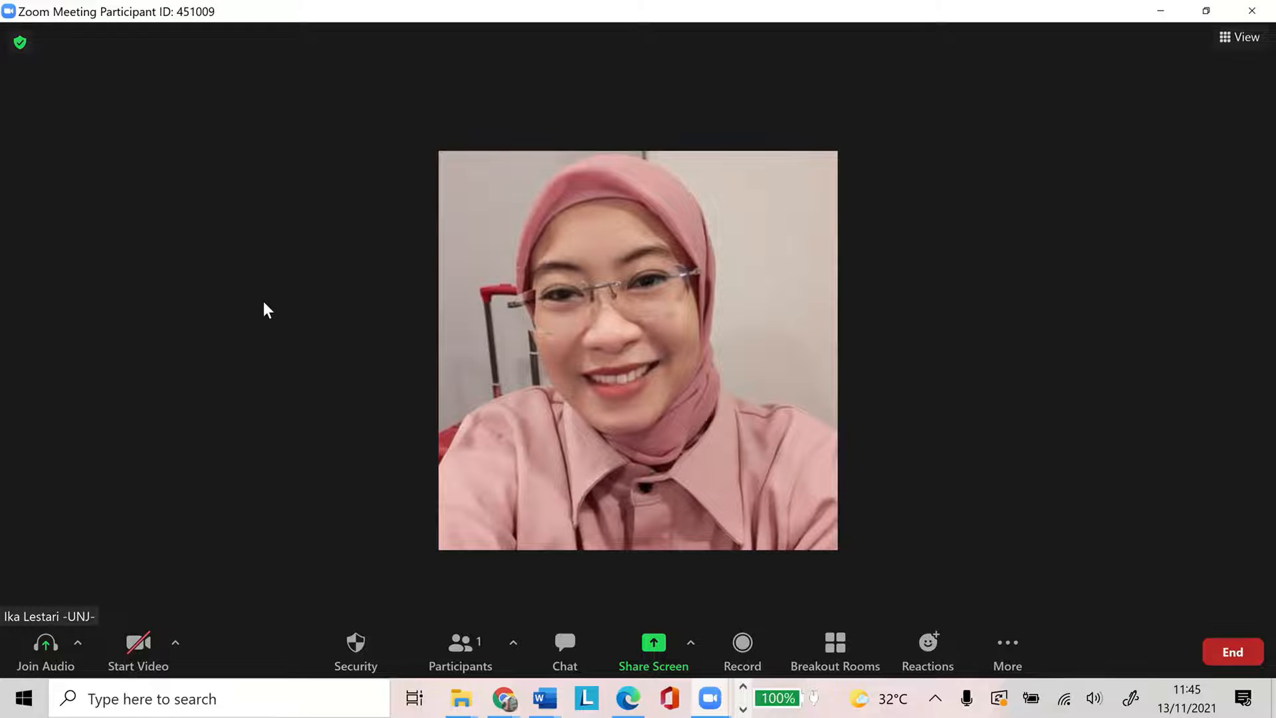
- Rejoin the meeting's audio conference using computer audio
left_click(79, 643)
left_click(45, 648)
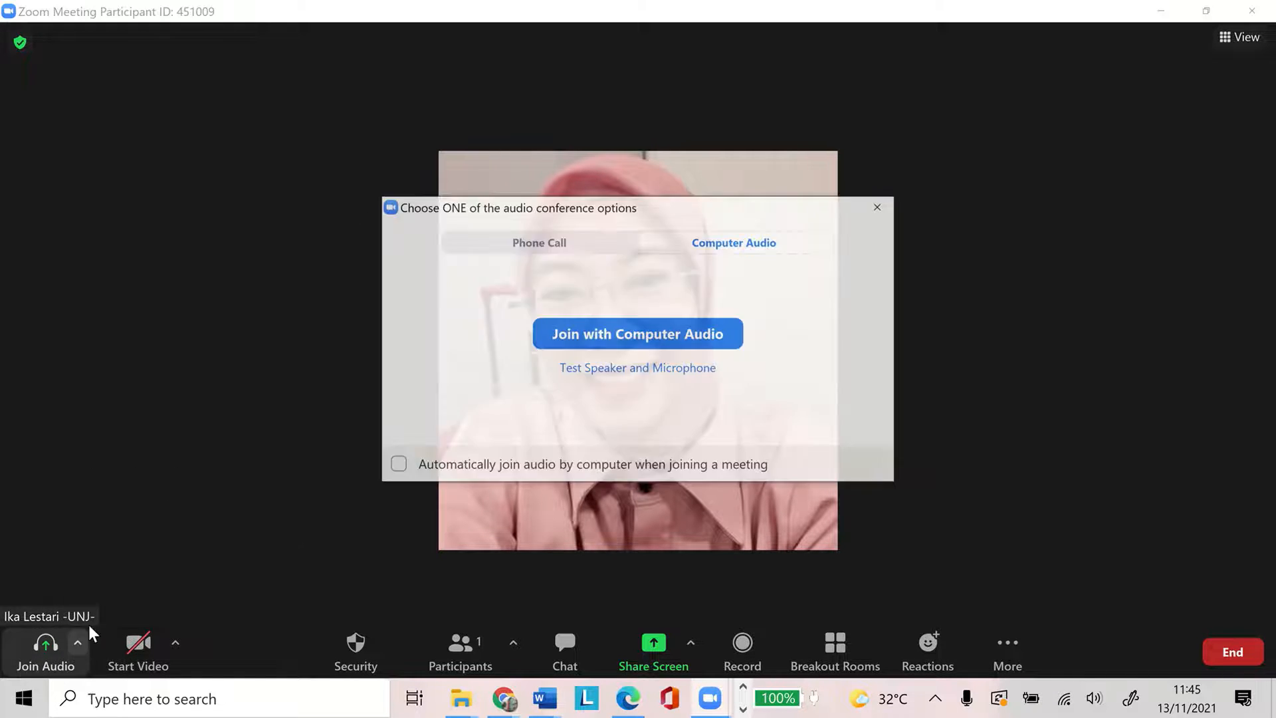
left_click(569, 332)
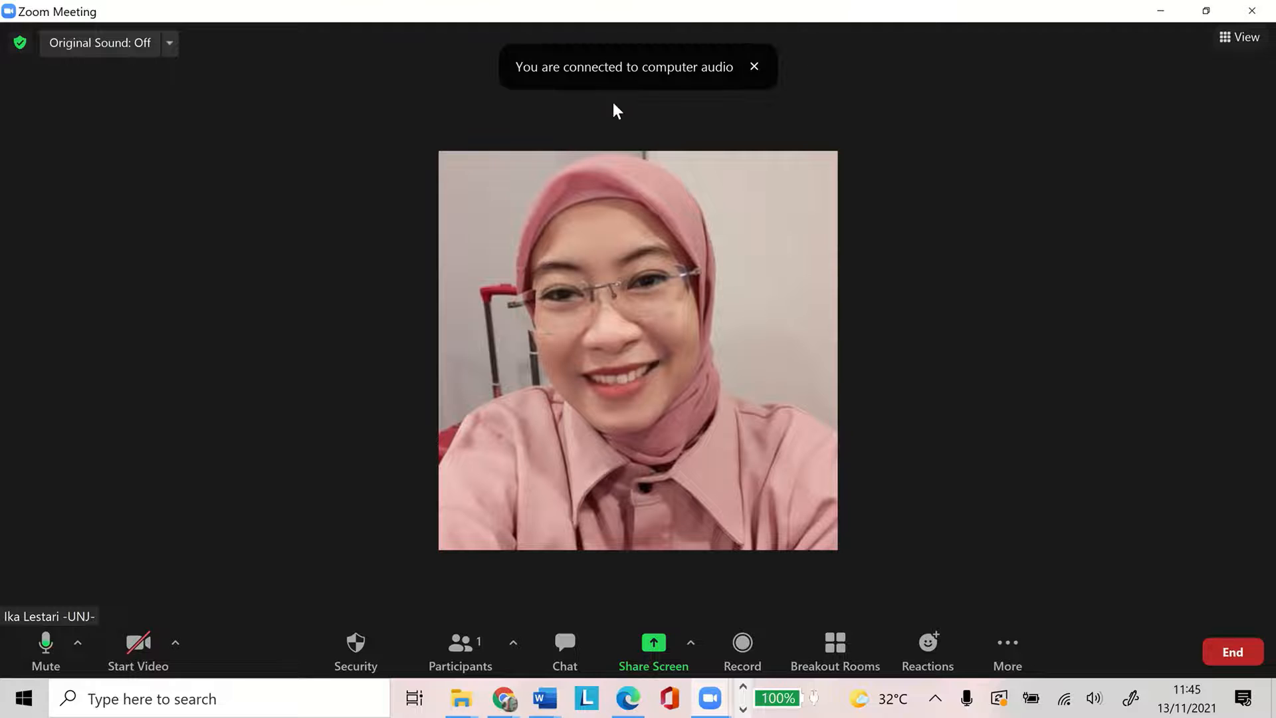
mouse_move(587, 71)
left_click(568, 47)
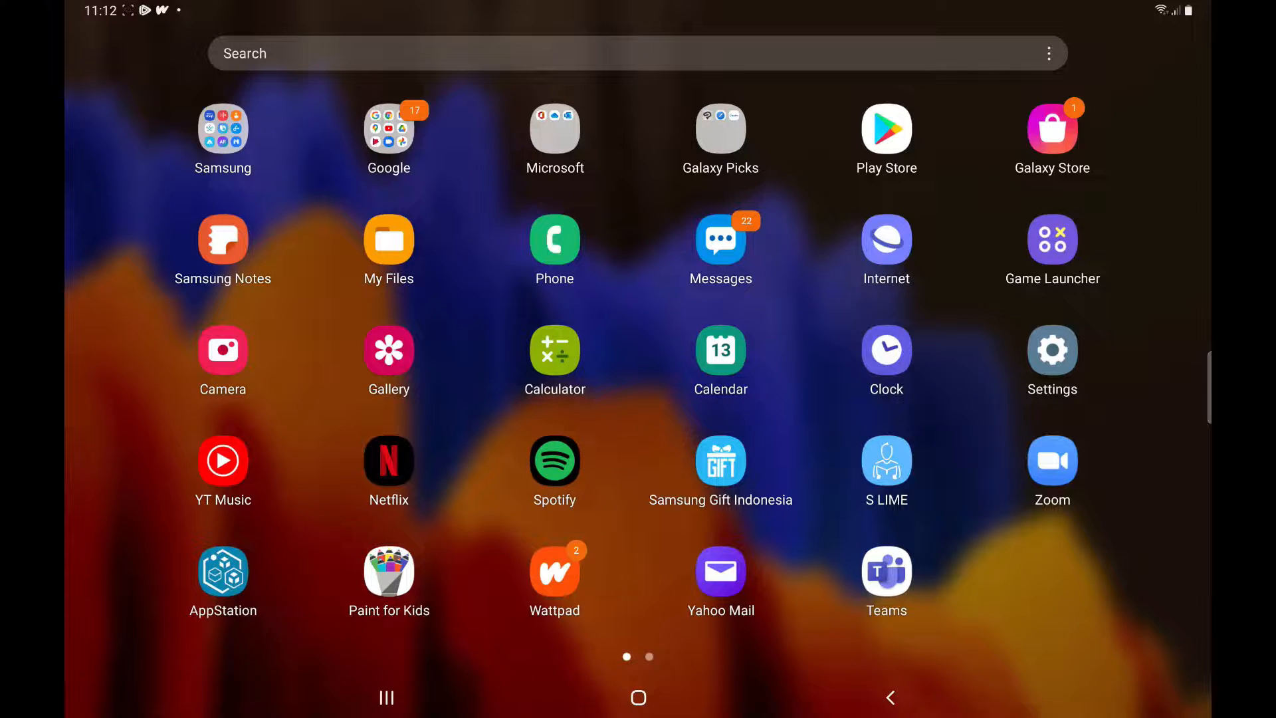
- Open the Zoom app on the tablet and bring up the form for joining a meeting
left_click(1052, 461)
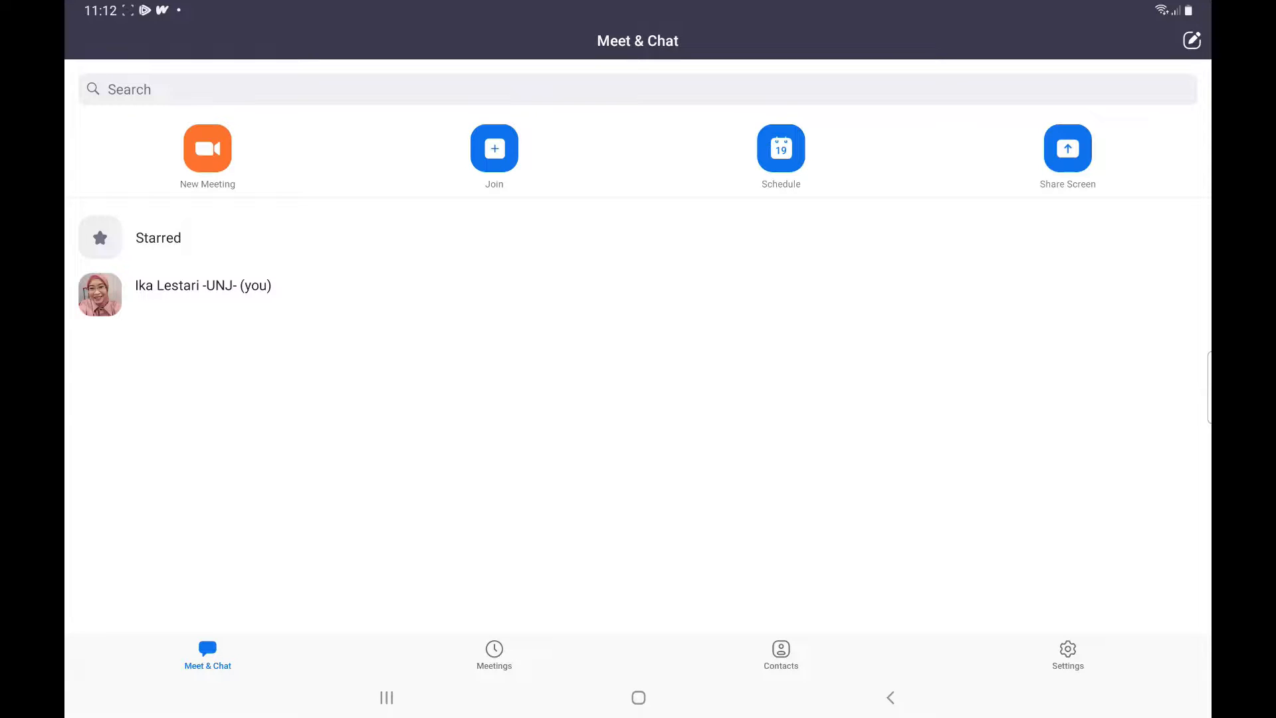
left_click(494, 148)
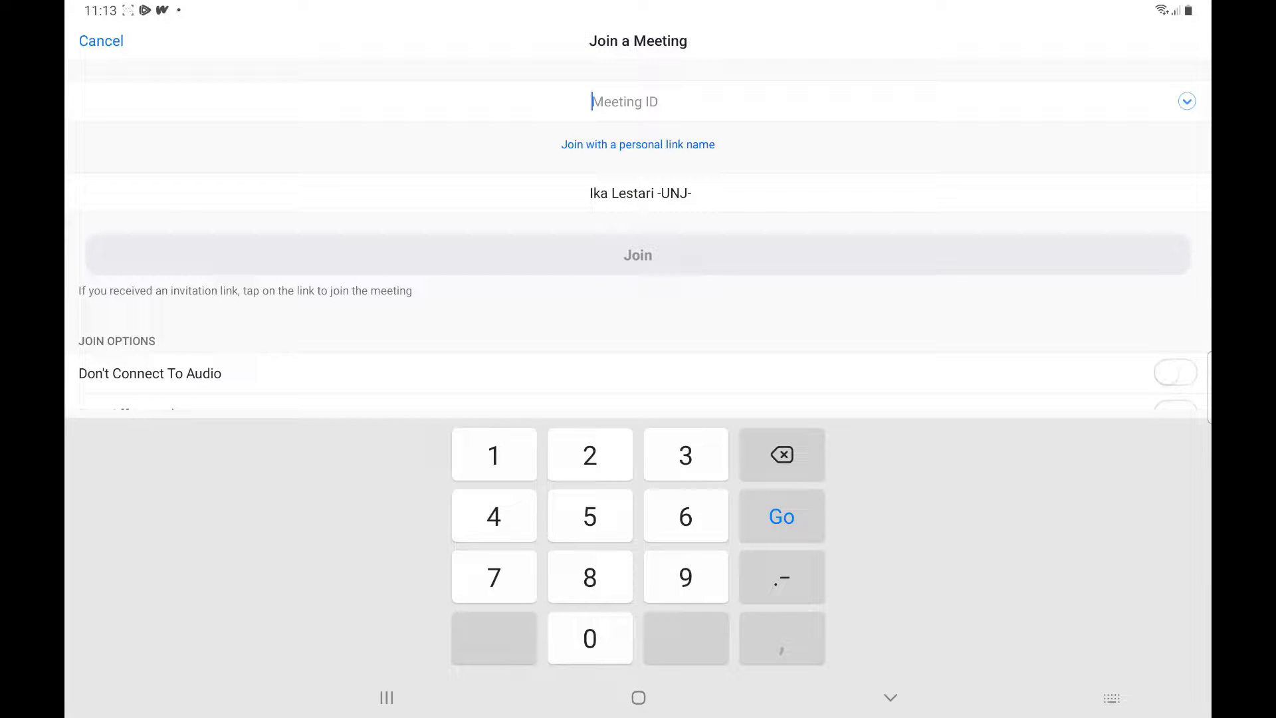
left_click(891, 698)
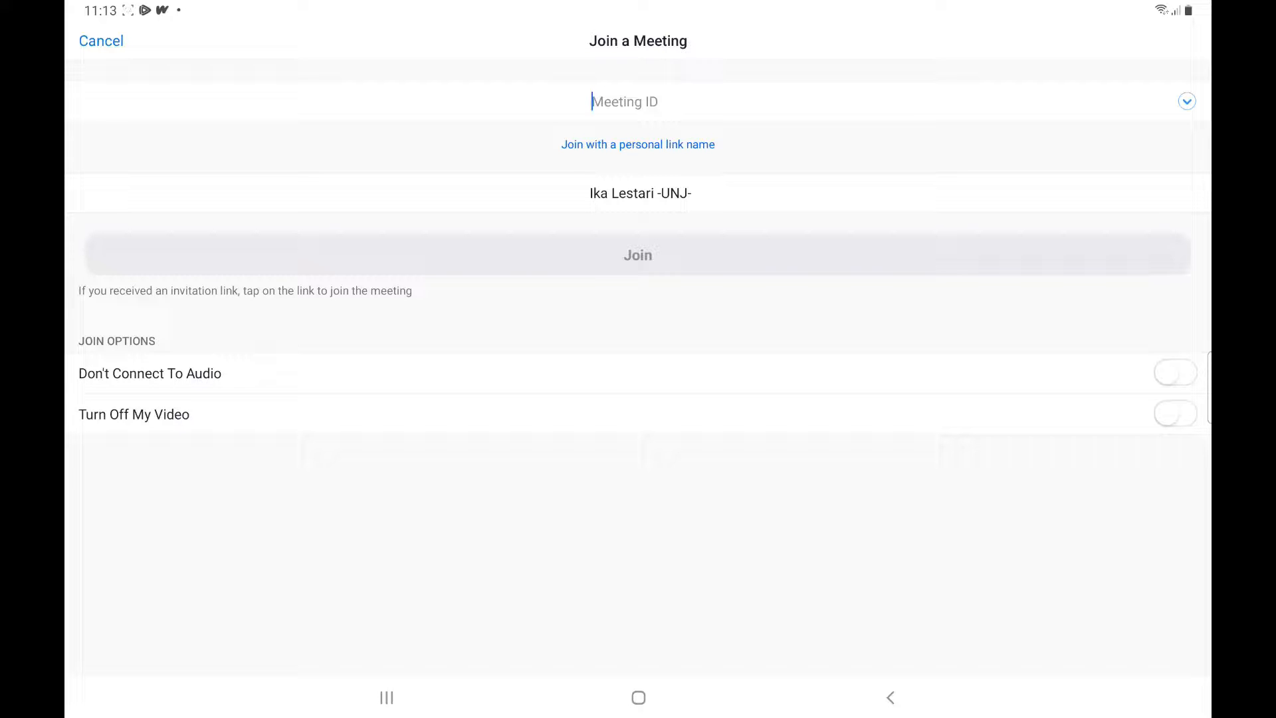
mouse_move(160, 276)
left_mouse_down()
mouse_move(230, 285)
mouse_move(210, 466)
mouse_move(263, 299)
left_mouse_up()
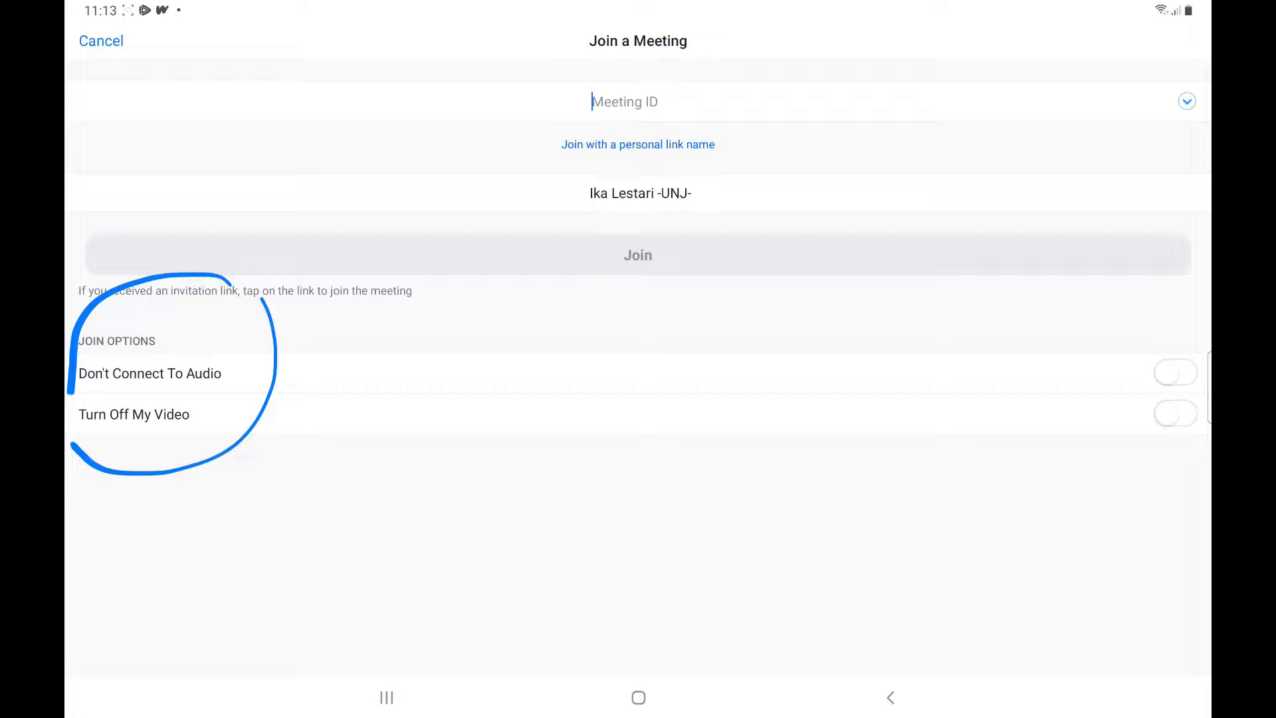
left_click_drag(1154, 370, 1206, 372)
left_click(890, 697)
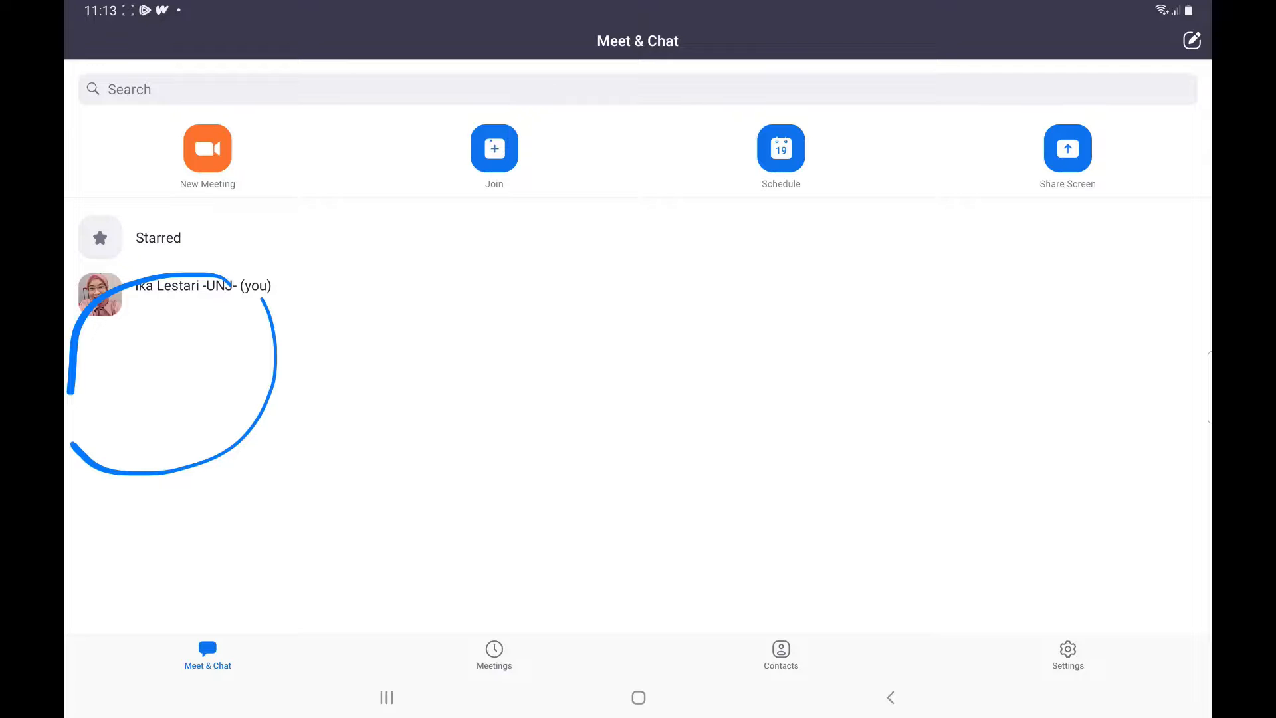
left_click_drag(820, 504, 872, 361)
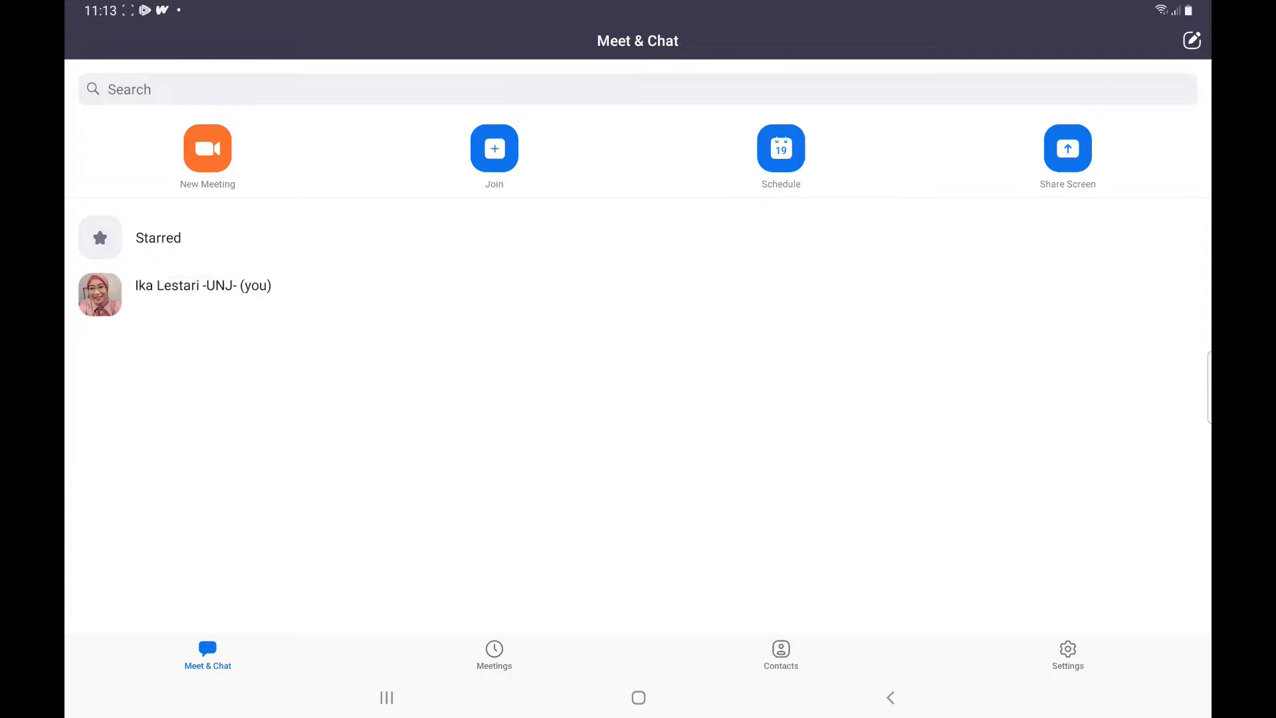
- Reopen the Join a Meeting form and turn on the Don't Connect To Audio option
left_click(495, 149)
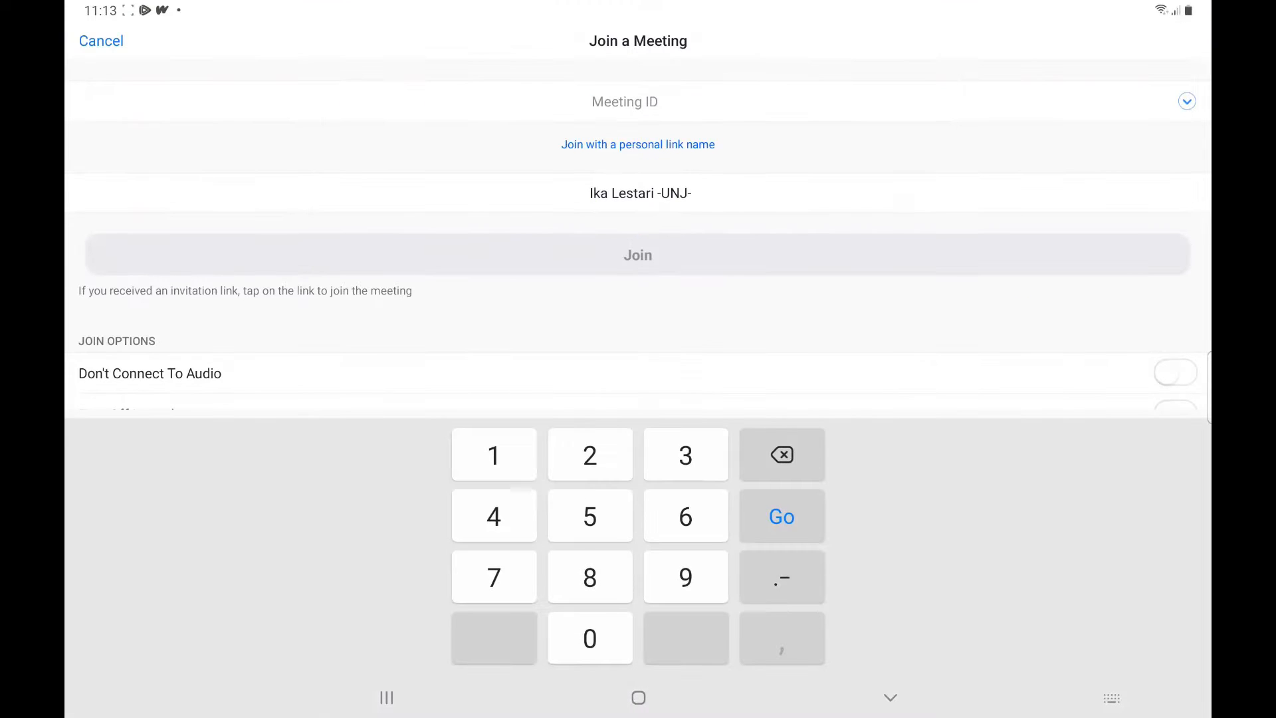
left_click(891, 697)
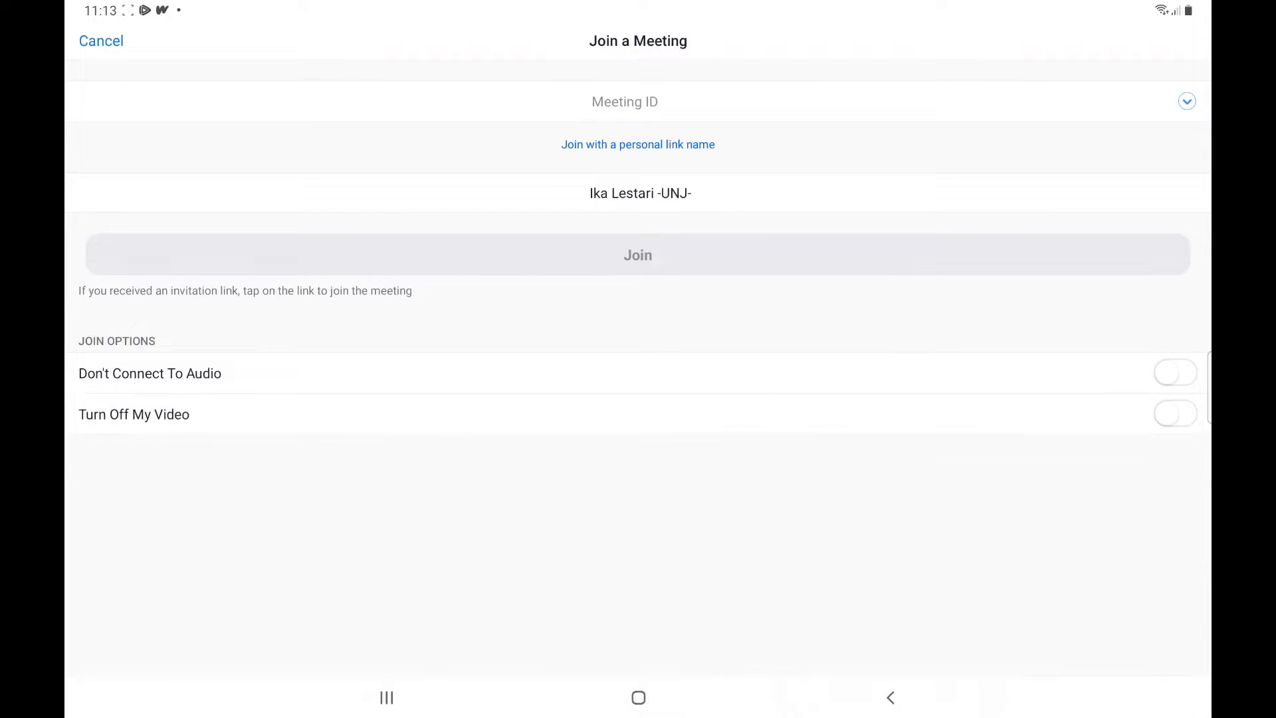
left_click(1175, 372)
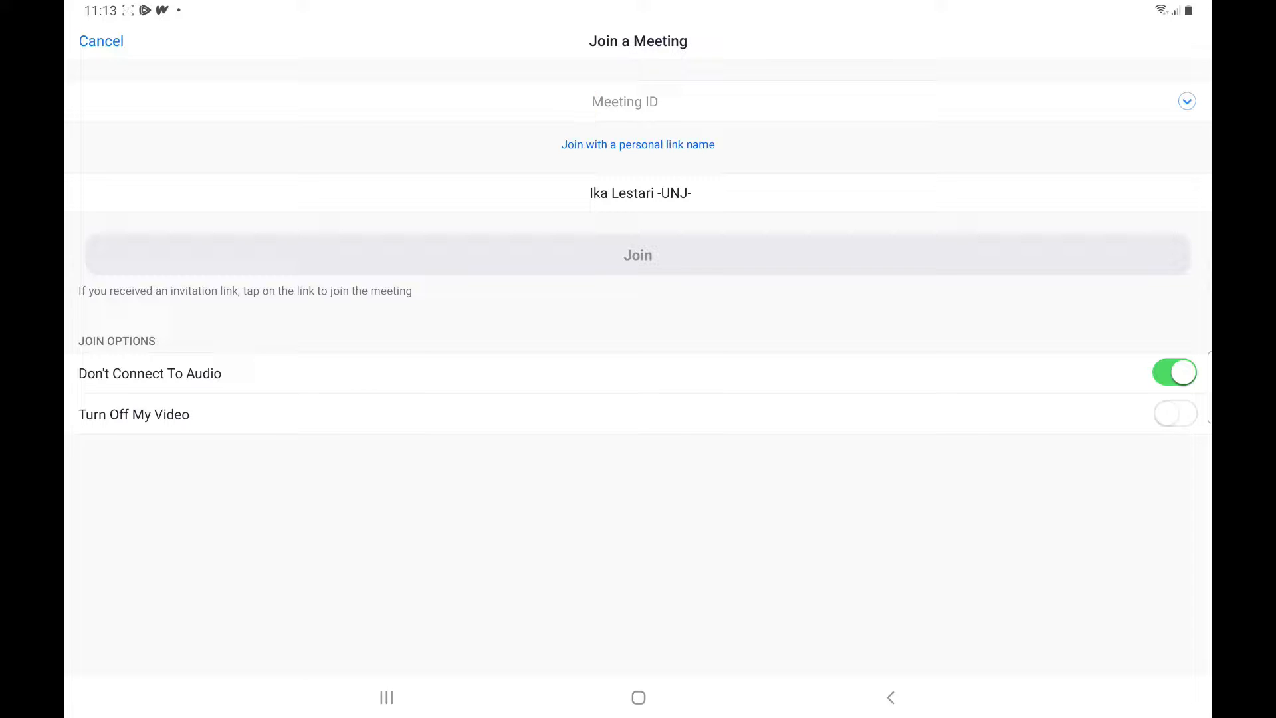
- Fill in the meeting ID from the recent meeting "Kuliah Semester Gan..." and join that meeting
left_click(1188, 101)
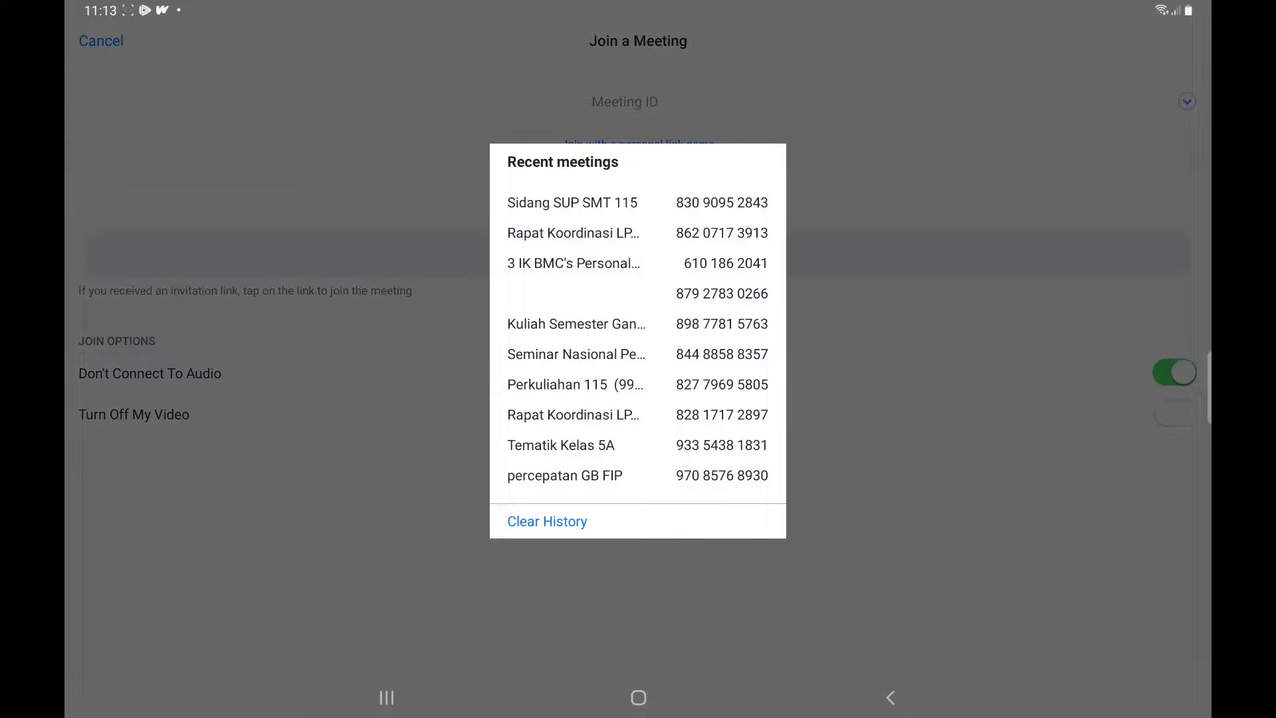
left_click(638, 324)
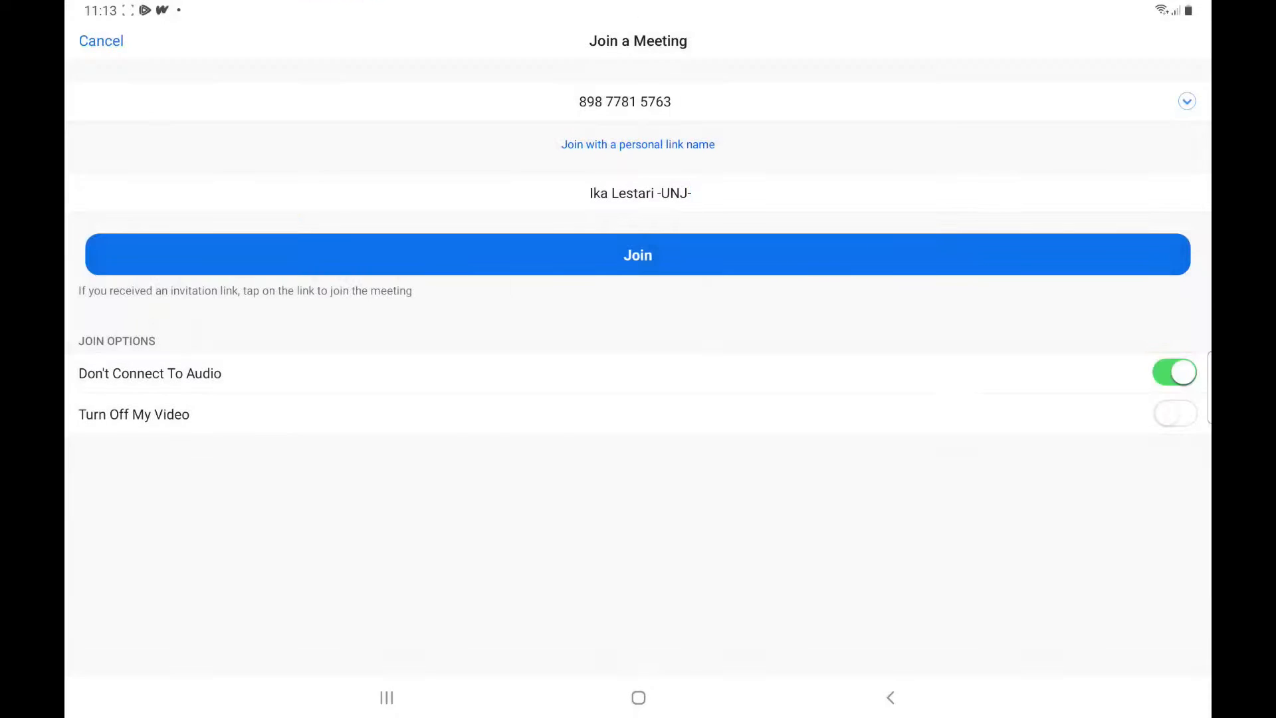
left_click(638, 254)
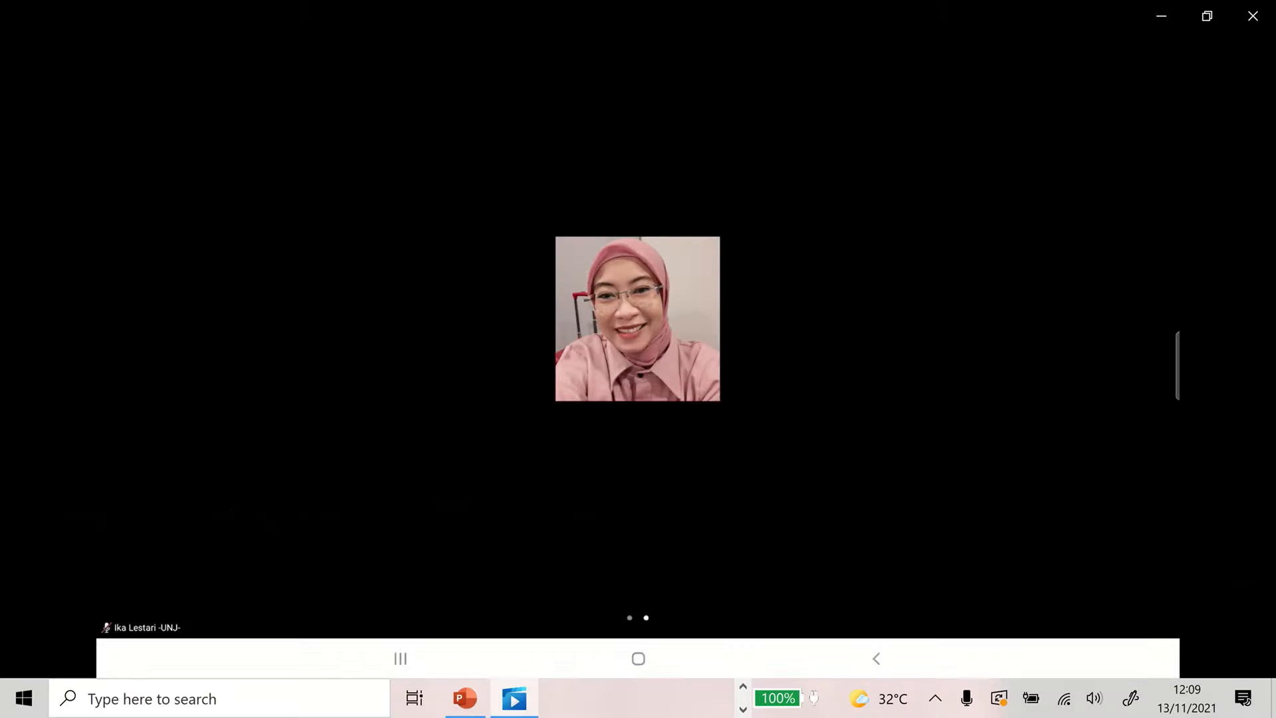
mouse_move(971, 417)
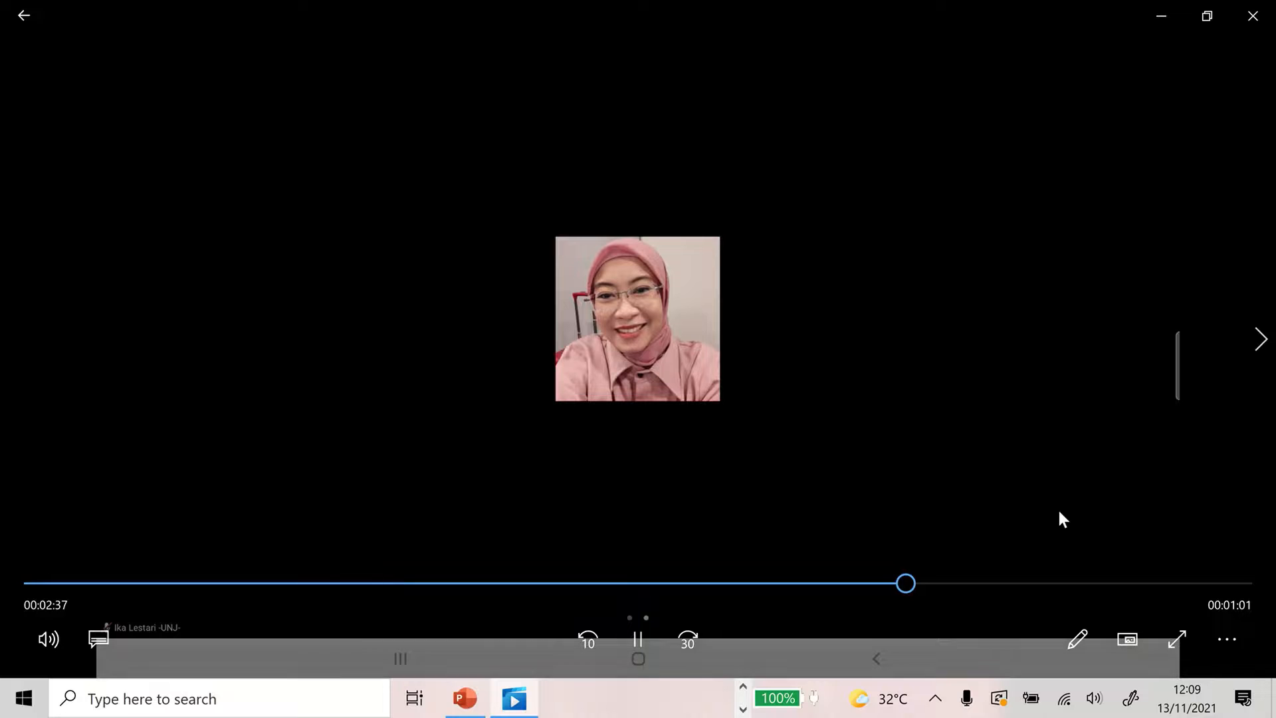
mouse_move(1078, 637)
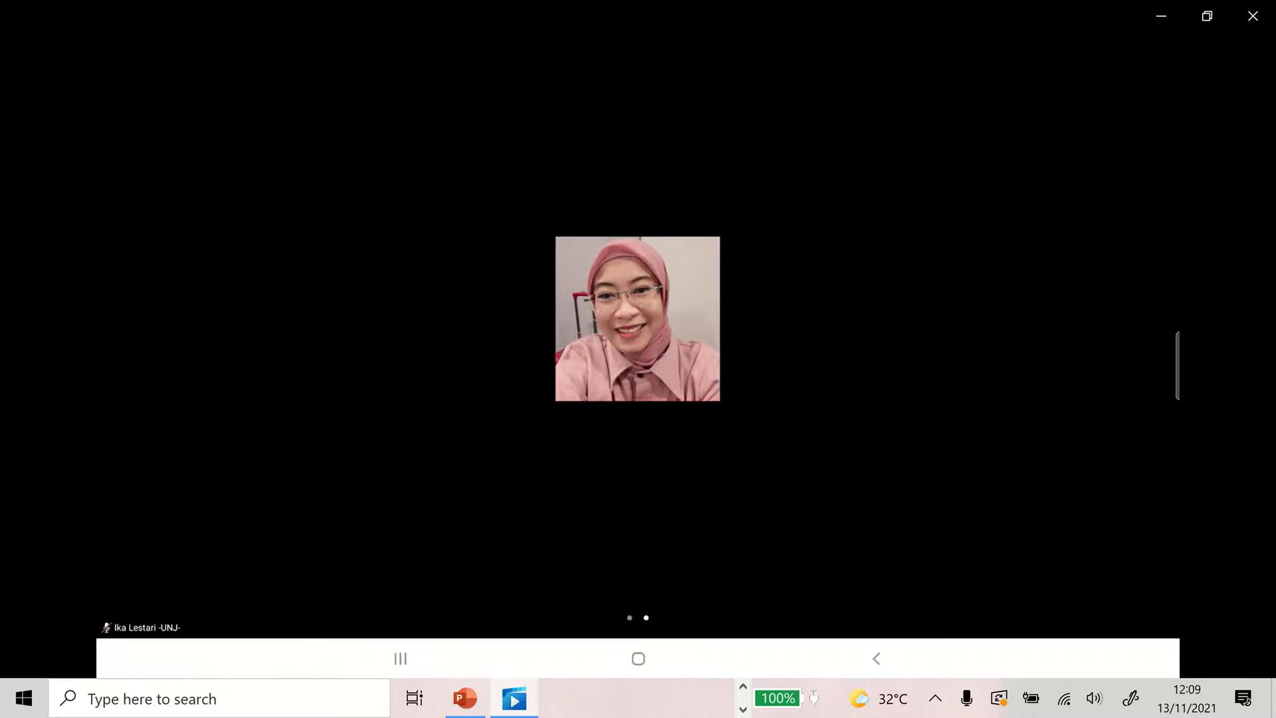
mouse_move(1093, 529)
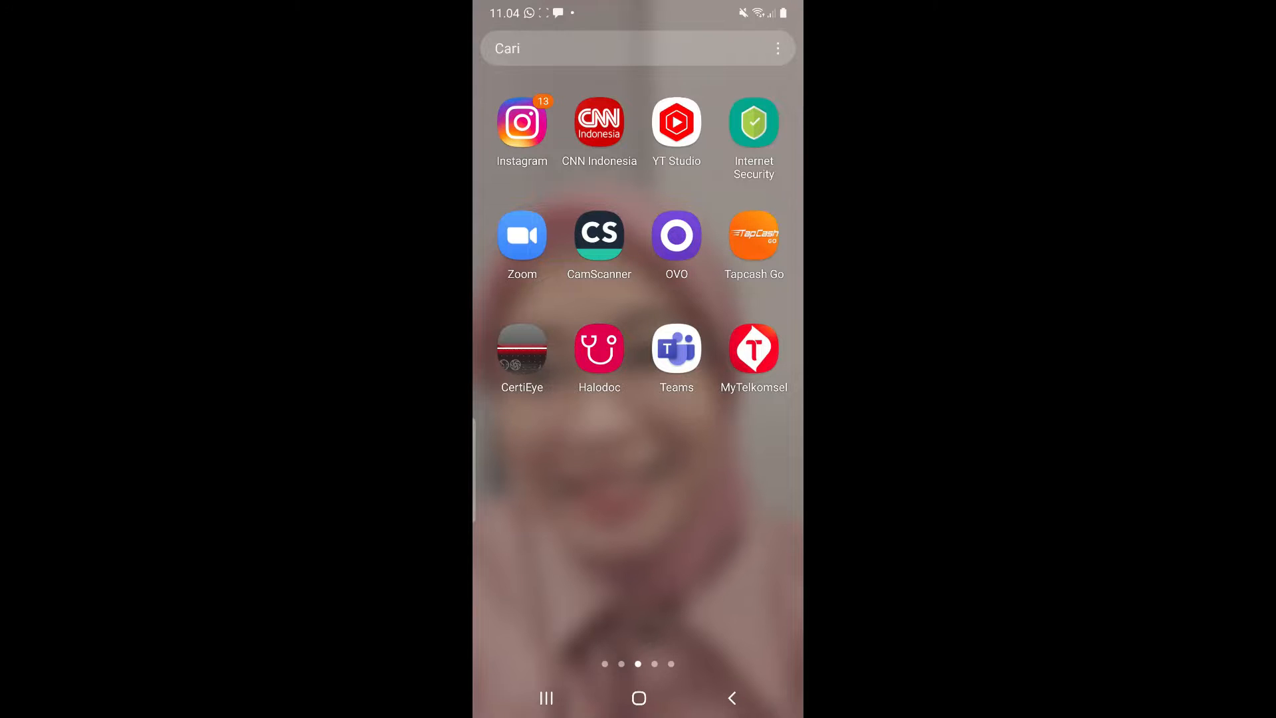
- Switch to the phone and open the Zoom app on its Meet & Chat screen
left_click(522, 236)
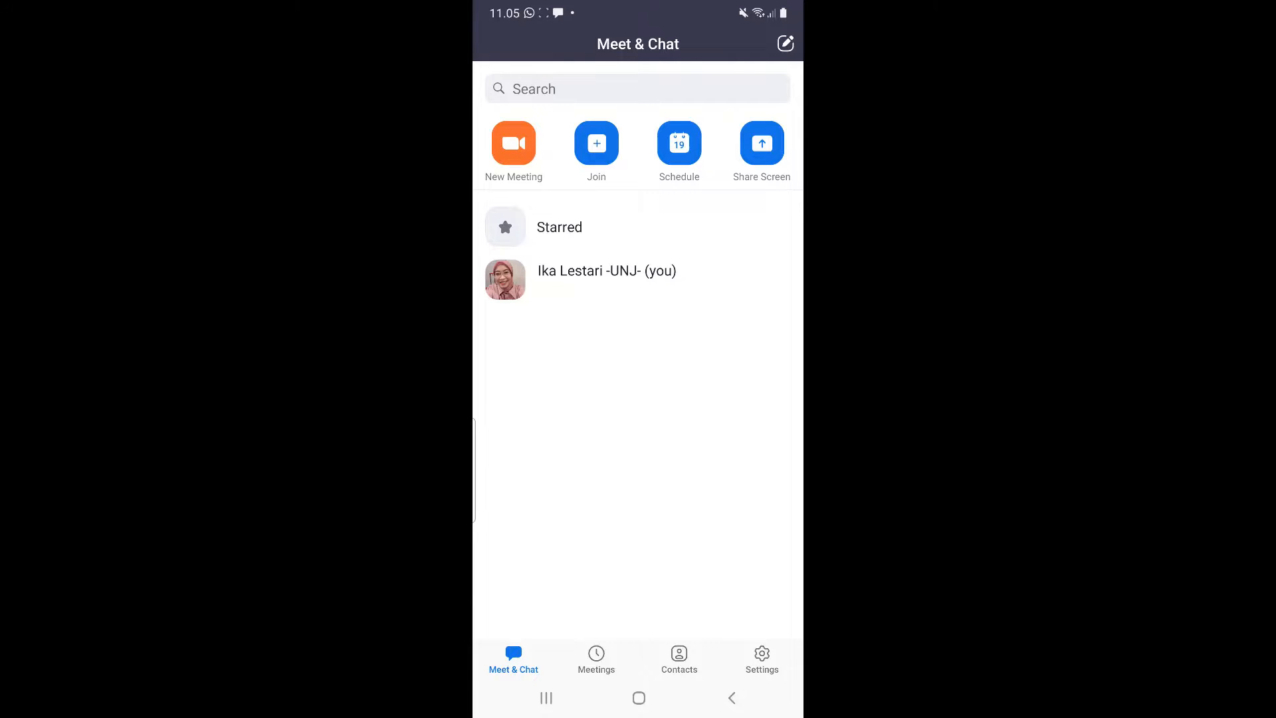
left_click(596, 142)
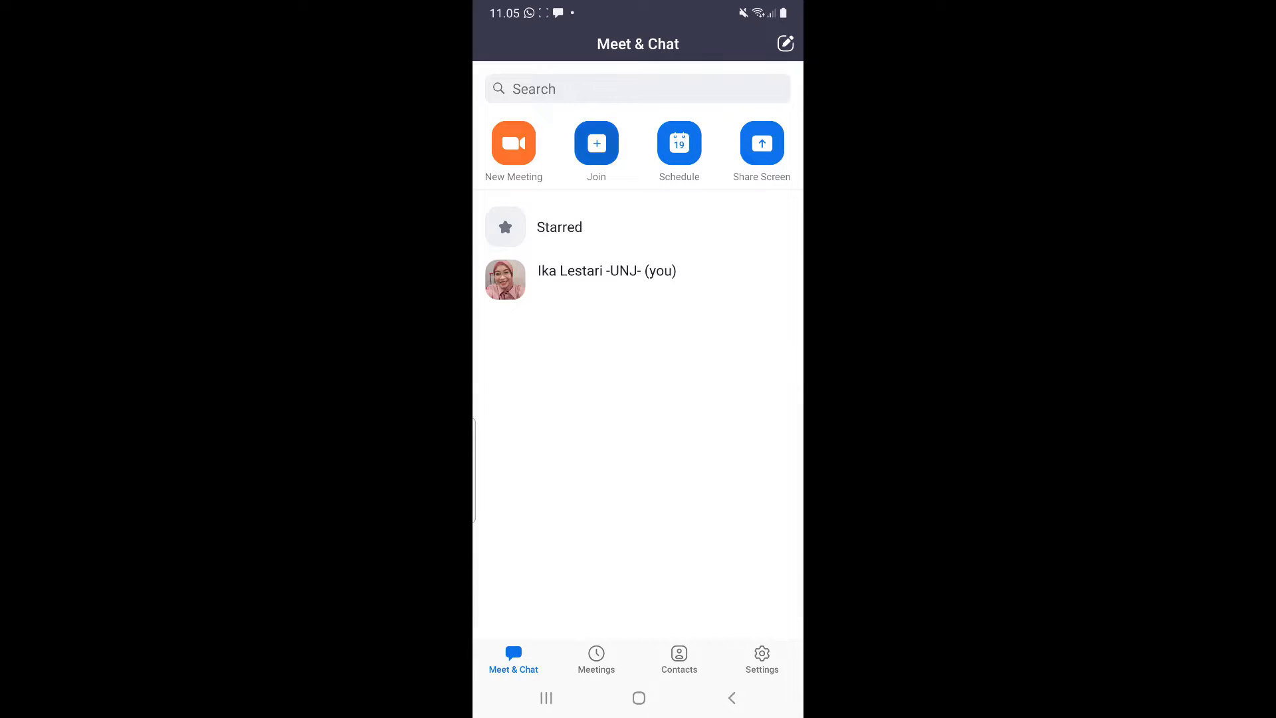
left_click(732, 698)
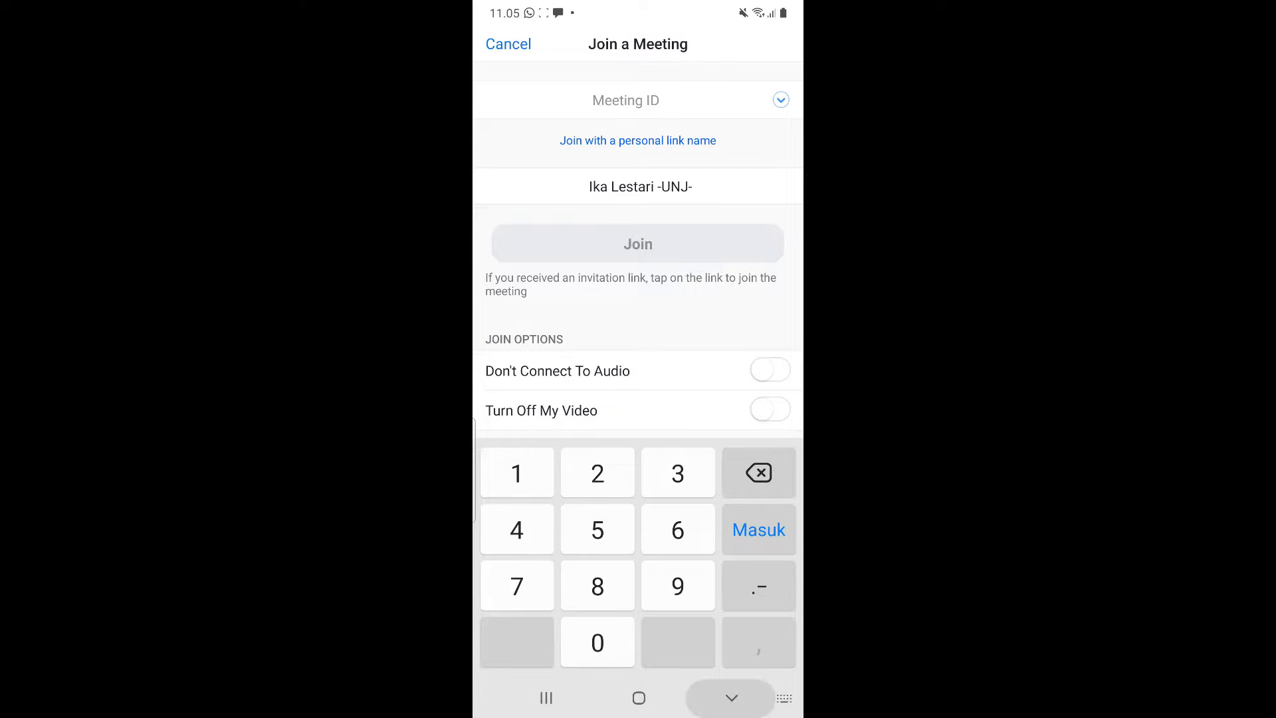
left_click(732, 698)
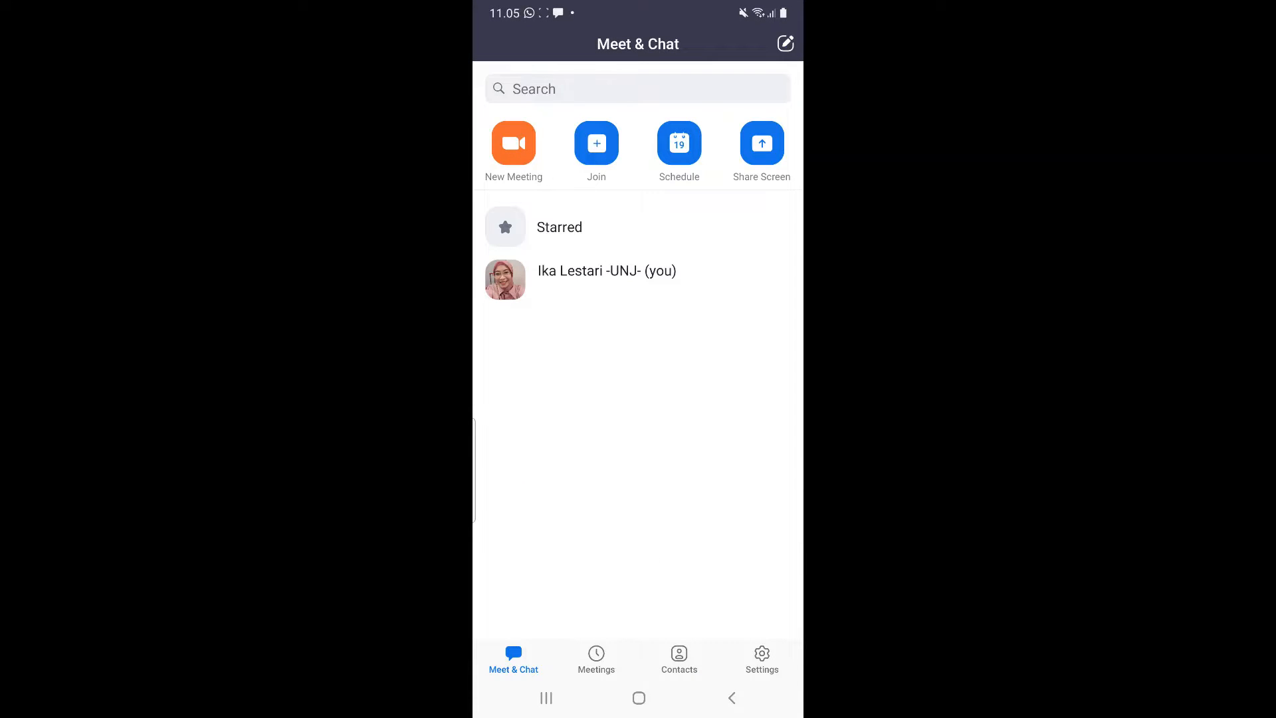
- Open the Join a Meeting form on the phone and turn on Don't Connect To Audio
left_click(596, 143)
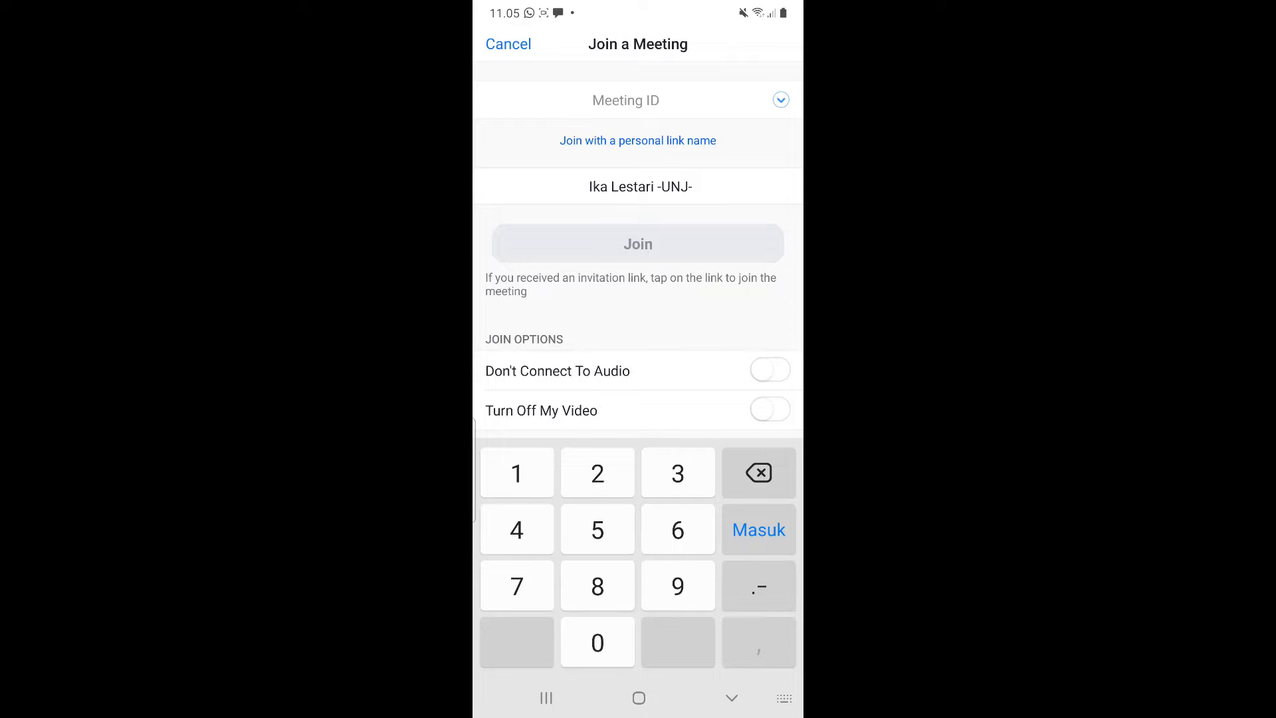
left_click(732, 698)
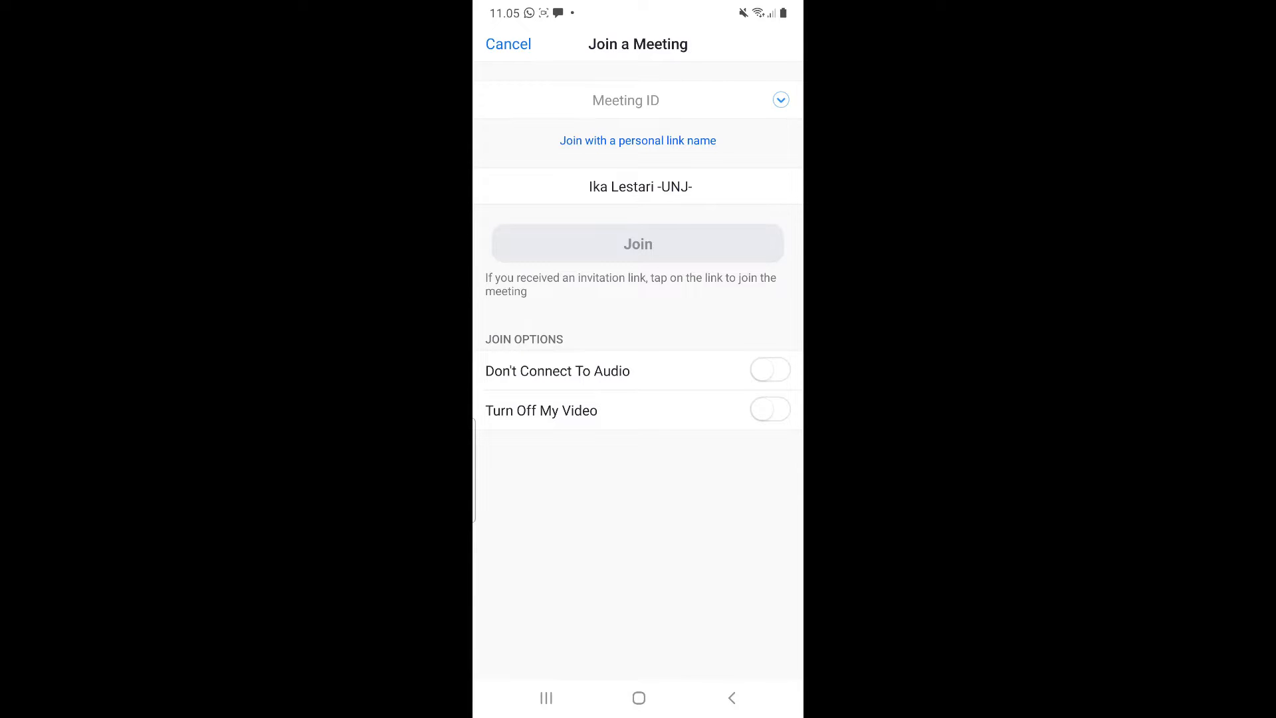
left_click(770, 371)
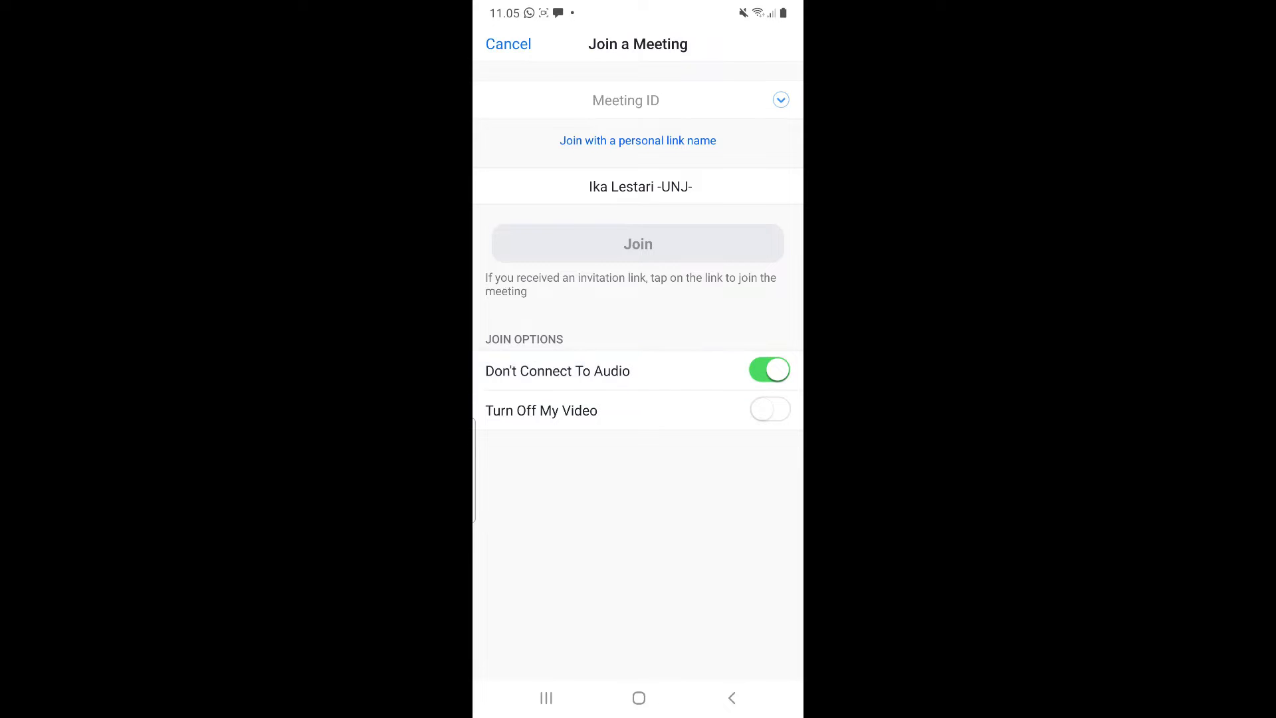